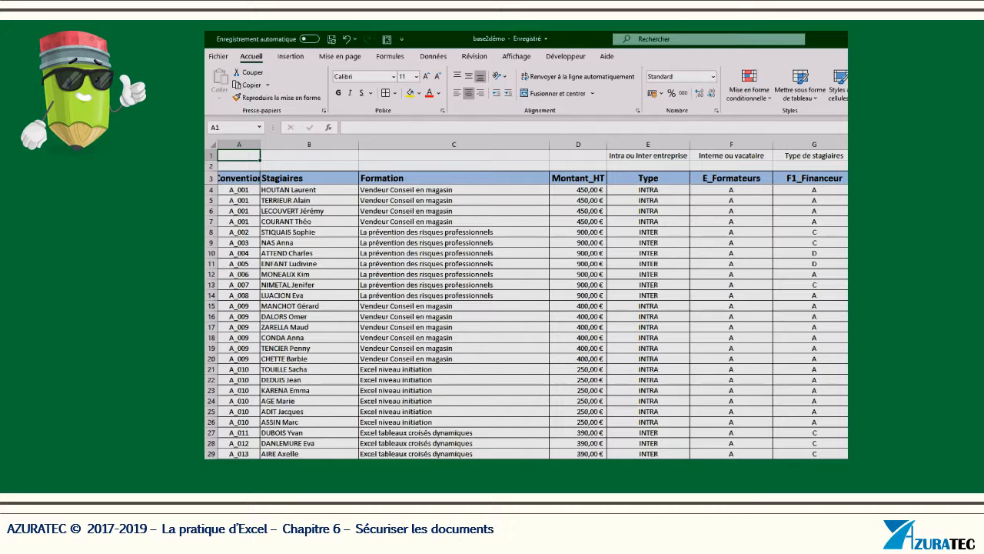
- Open the Save As dialog for base2démo in its Base2démo folder via Fichier > Enregistrer sous > Parcourir
click(219, 57)
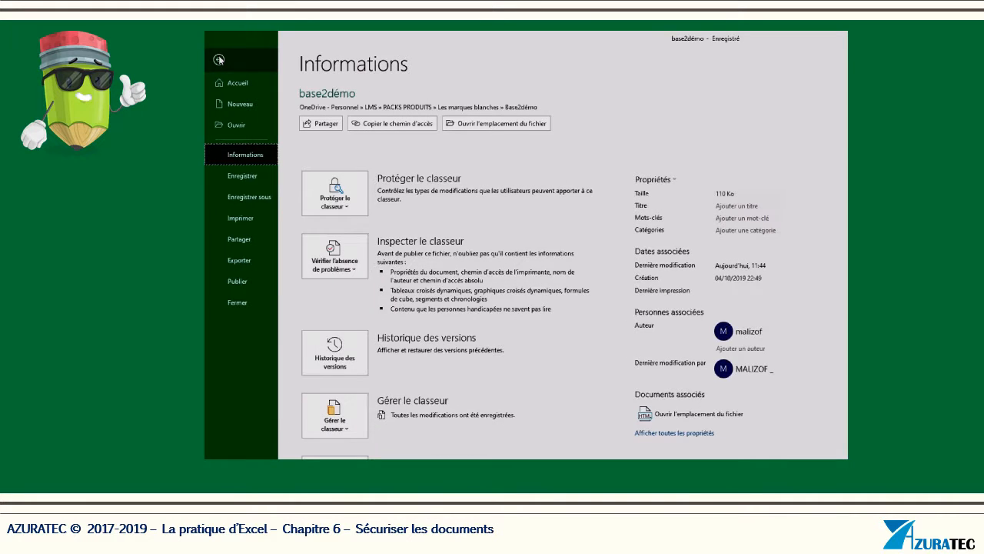
click(260, 198)
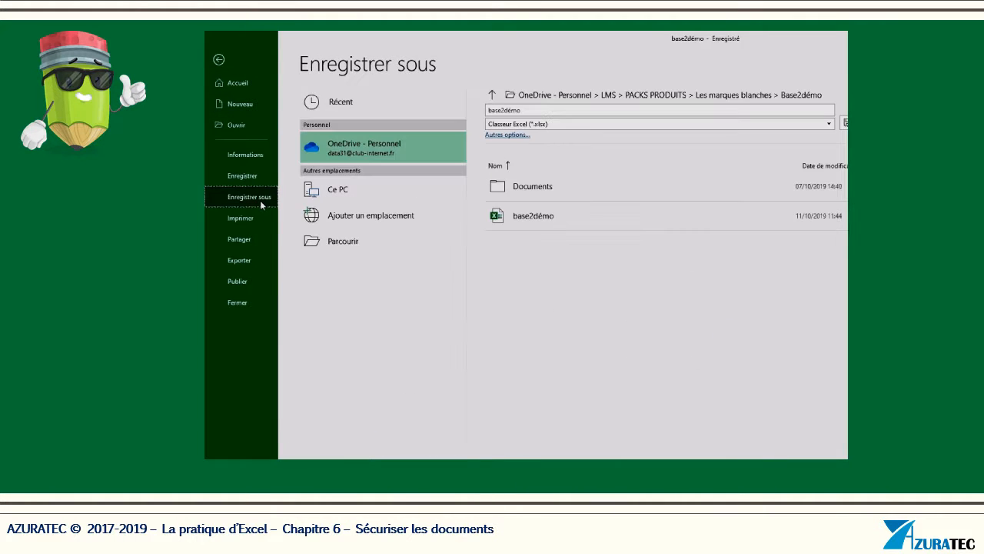
click(341, 242)
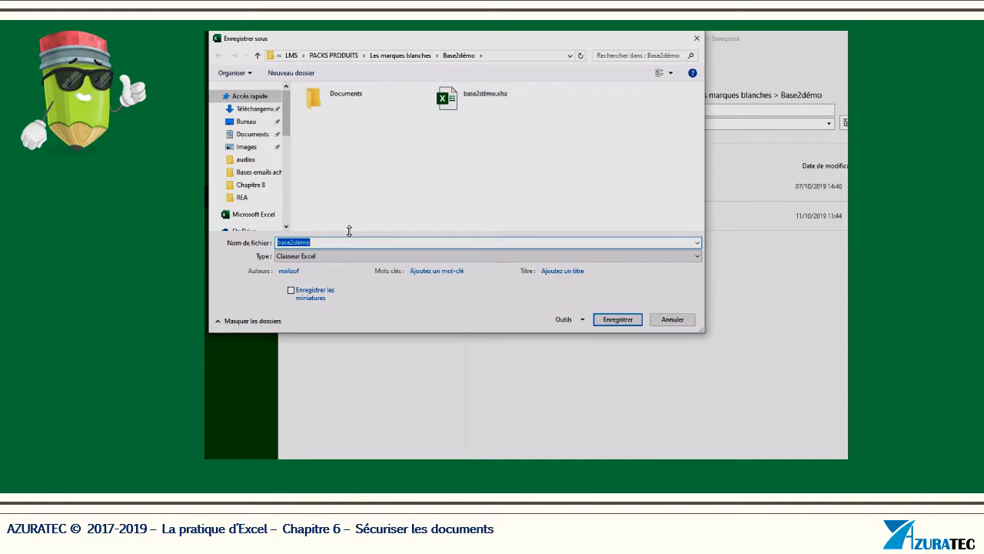
- In Outils > Options générales, enter a password to open and a password to modify
click(584, 321)
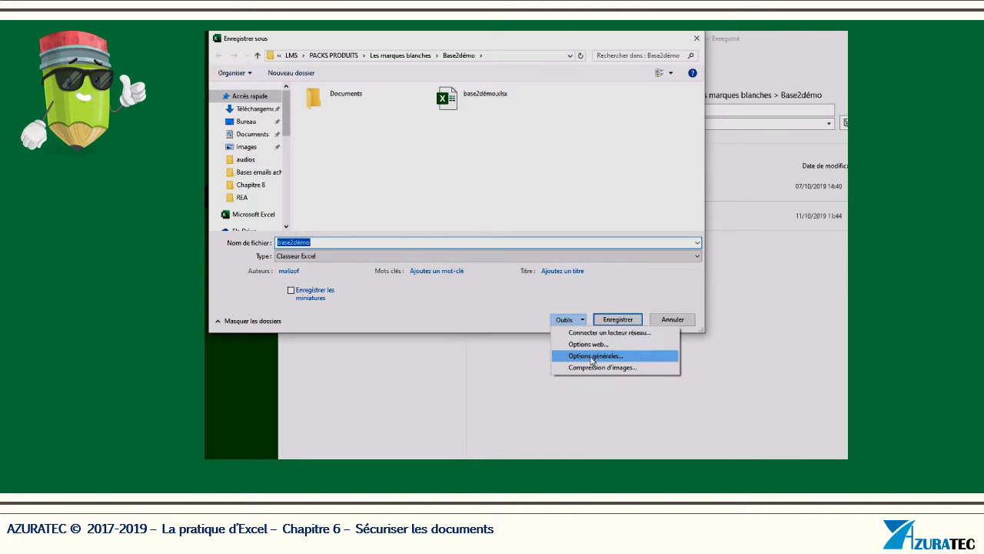
click(593, 356)
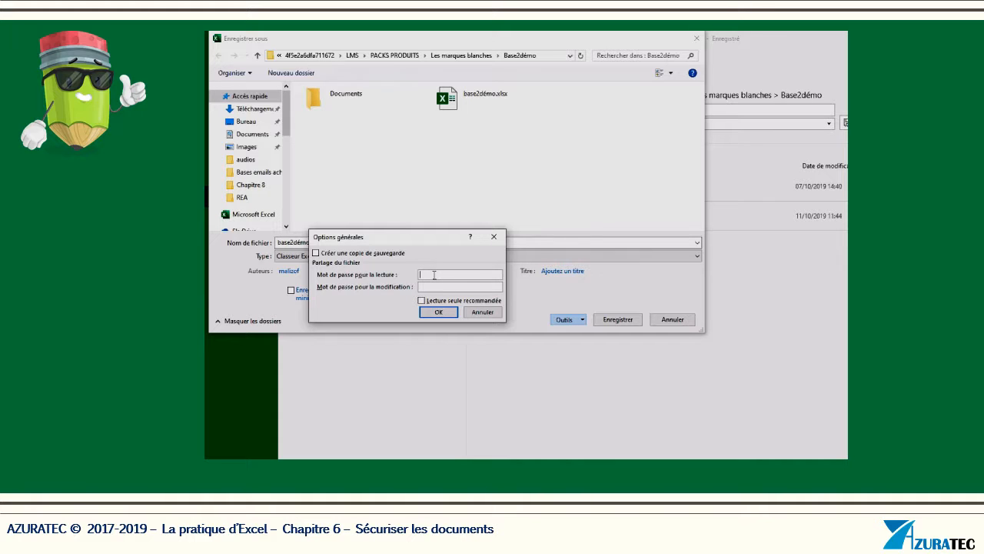
click(450, 289)
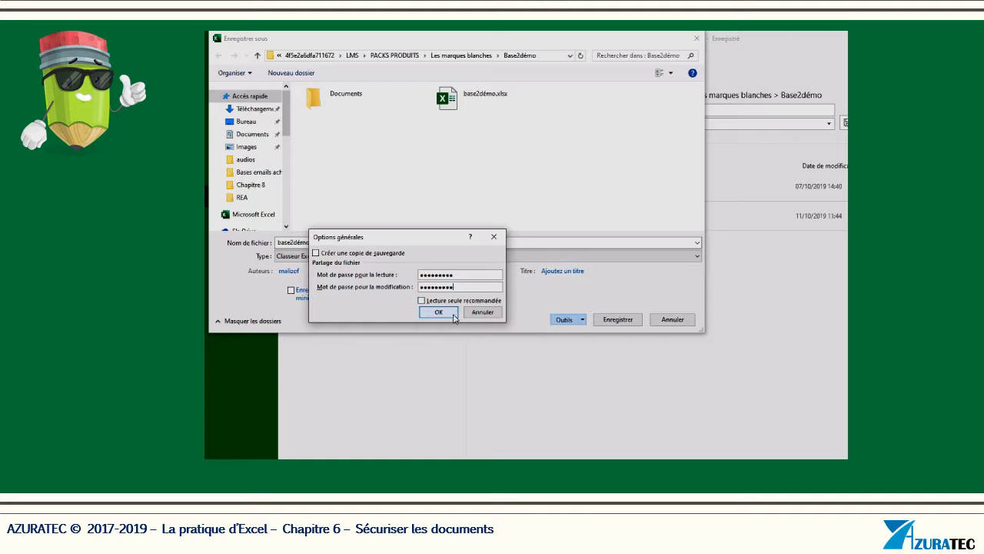
- Confirm the password to open and the password to modify by re-entering each one
click(438, 311)
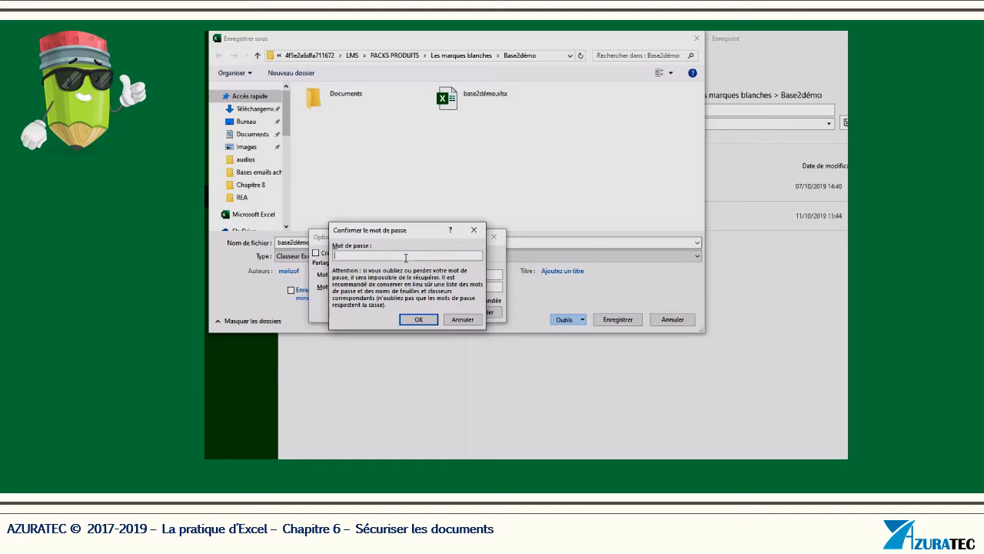
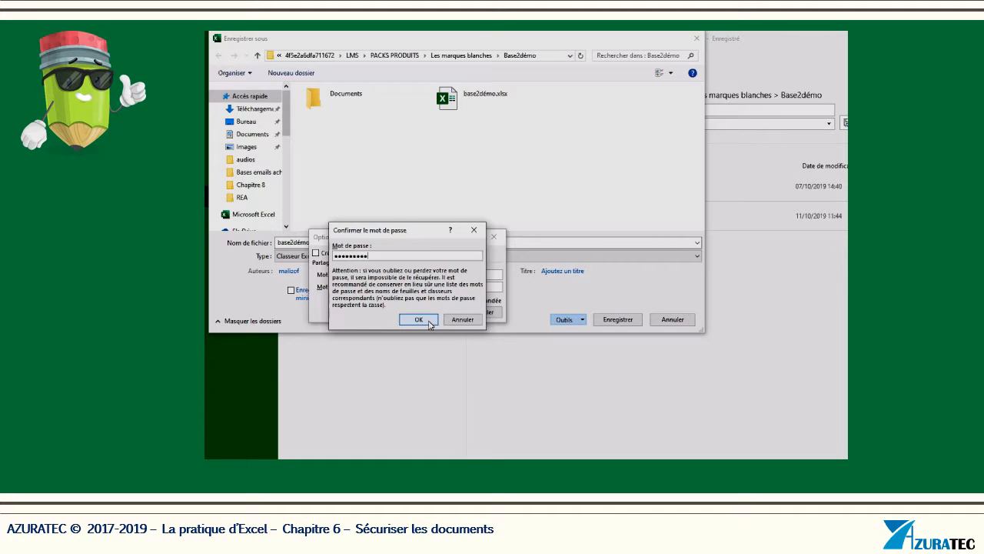
click(429, 322)
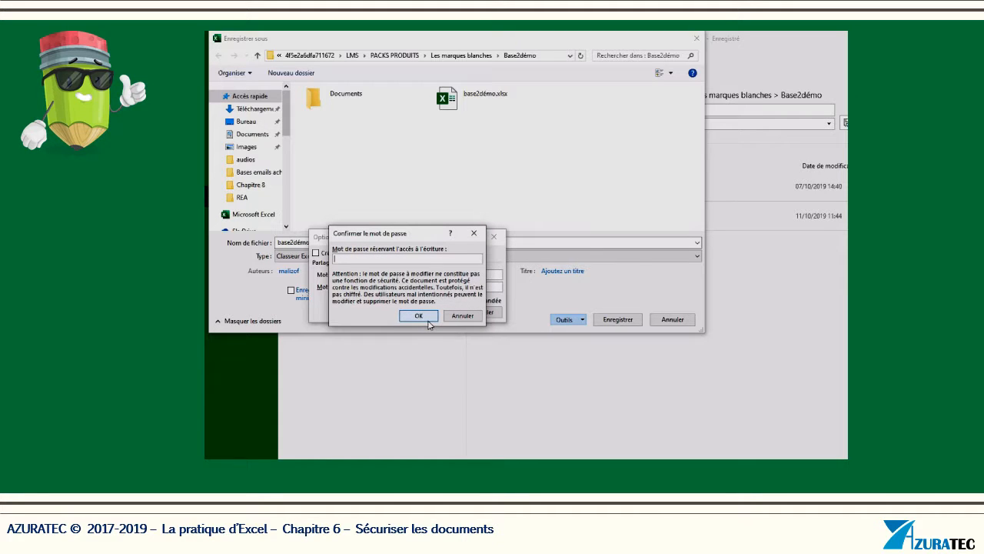
text(•••••••••)
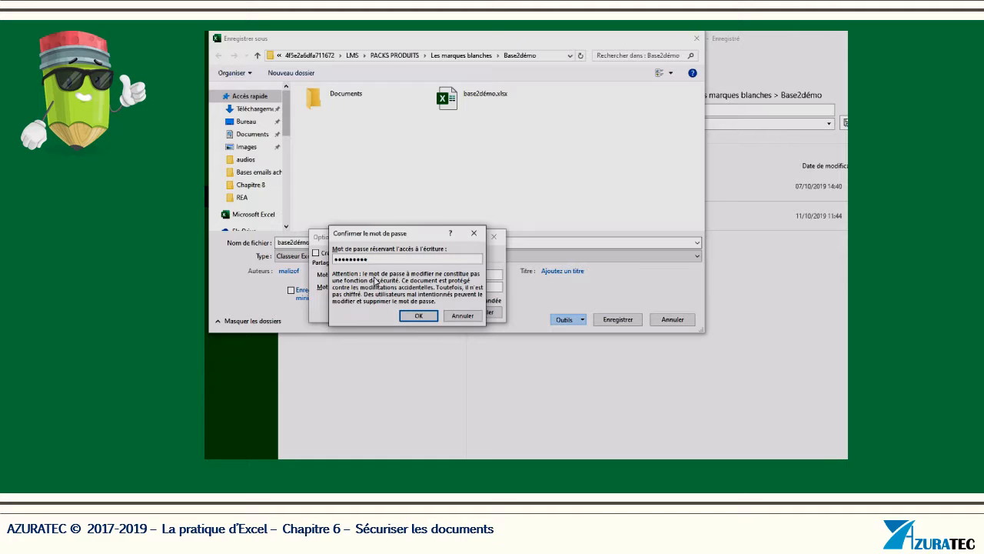
click(419, 316)
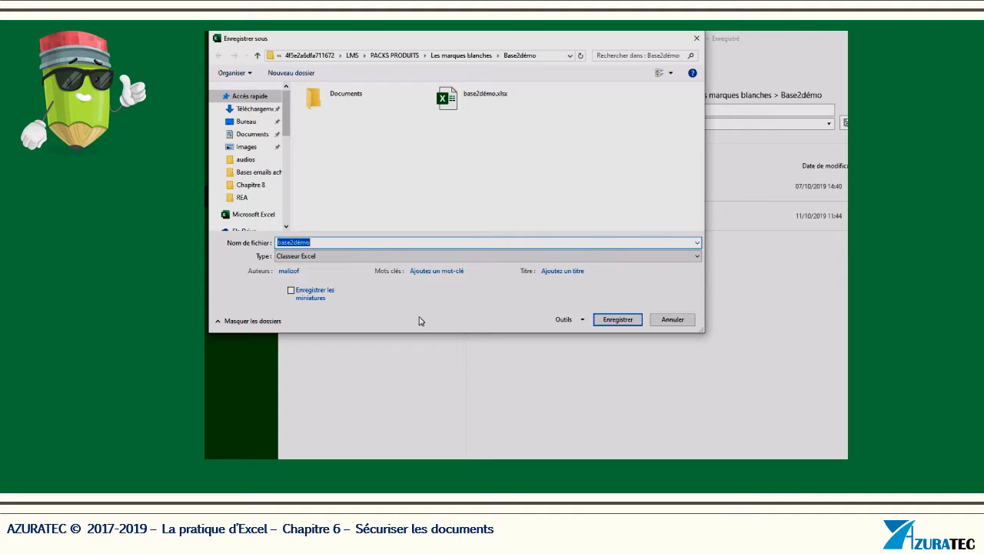
- Save the password-protected workbook, replacing the existing base2démo.xlsx
click(617, 319)
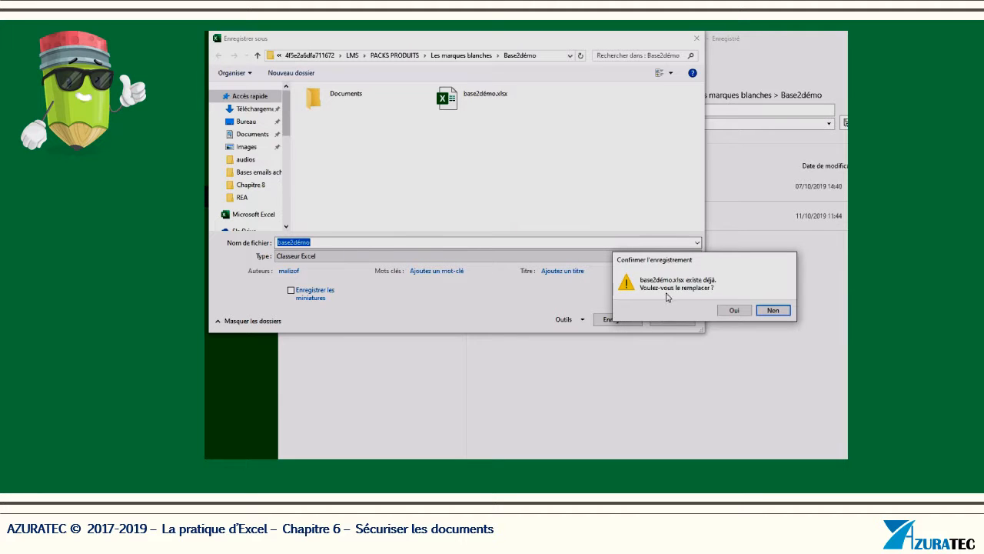
click(735, 311)
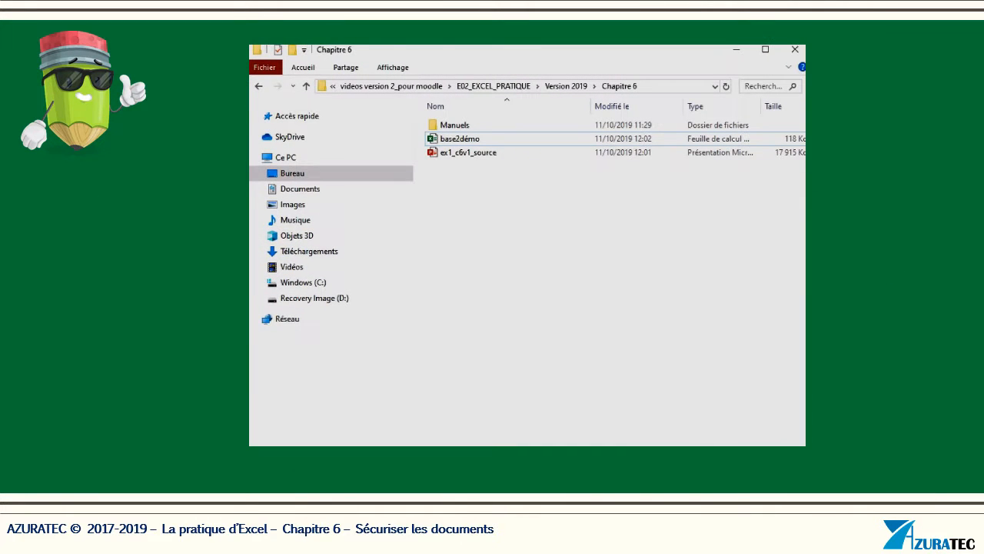
- Open base2démo from the Chapitre 6 folder in File Explorer
click(456, 143)
double_click(467, 143)
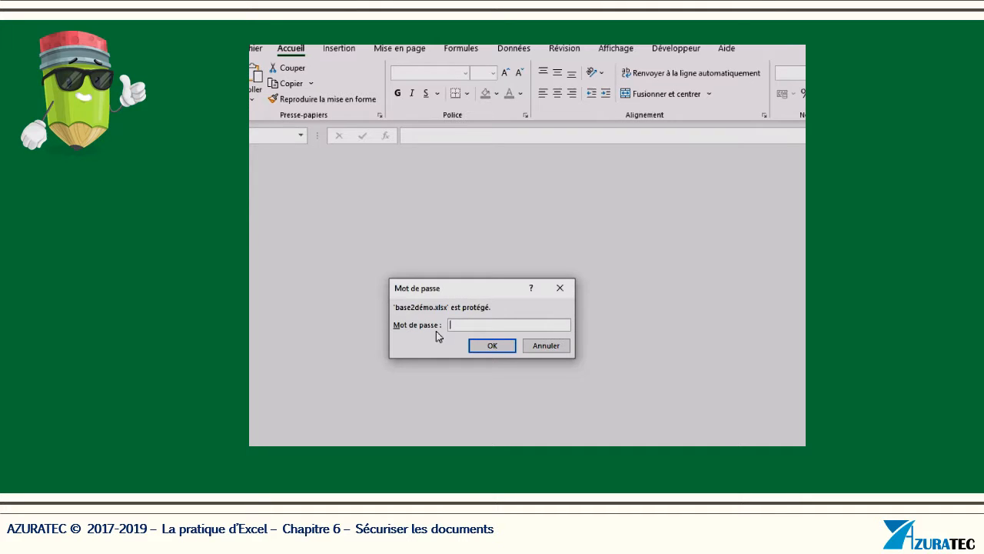
- Unlock base2démo by entering its read password, then its write password
text(•••••••••)
click(499, 349)
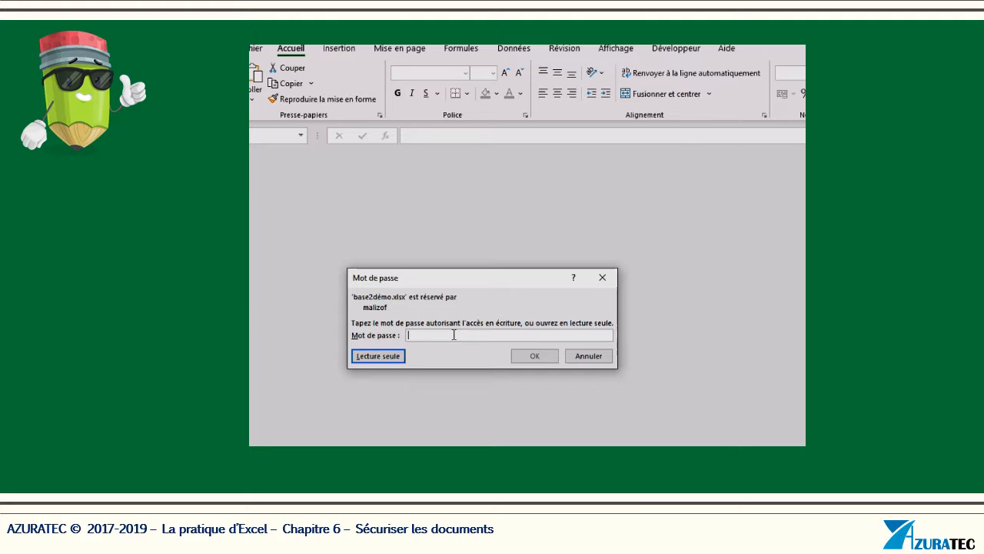
text(*********)
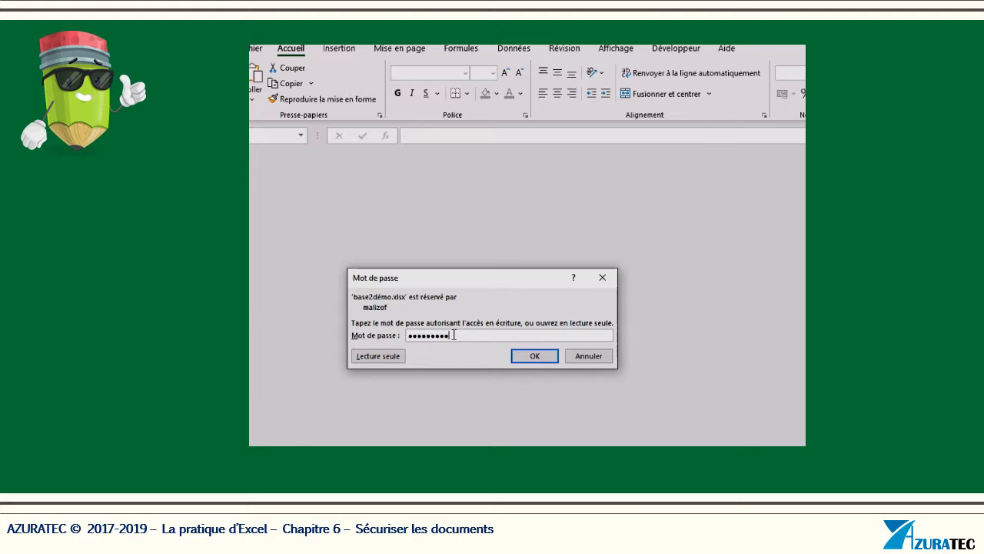
click(538, 355)
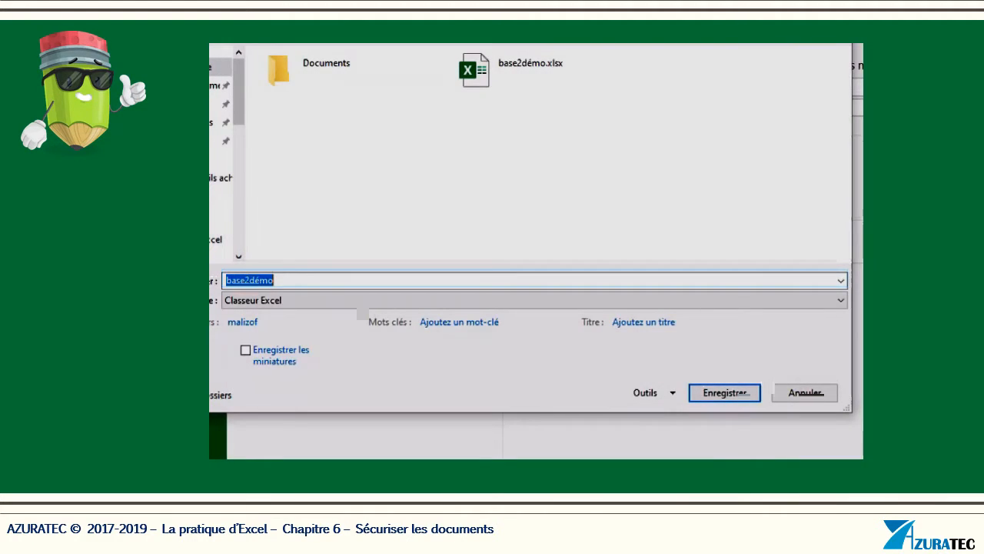
- Clear both the password to open and the password to modify in Options générales
click(674, 390)
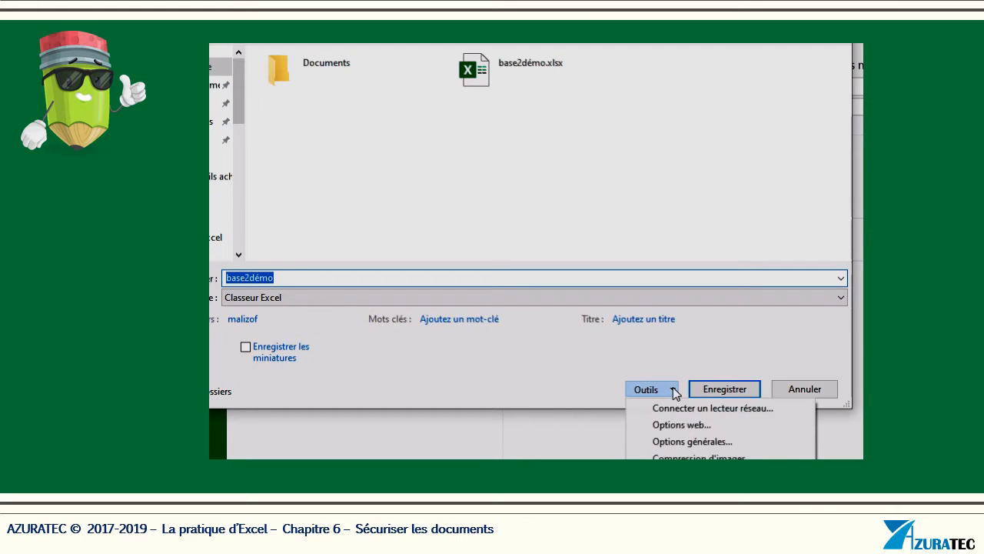
click(675, 442)
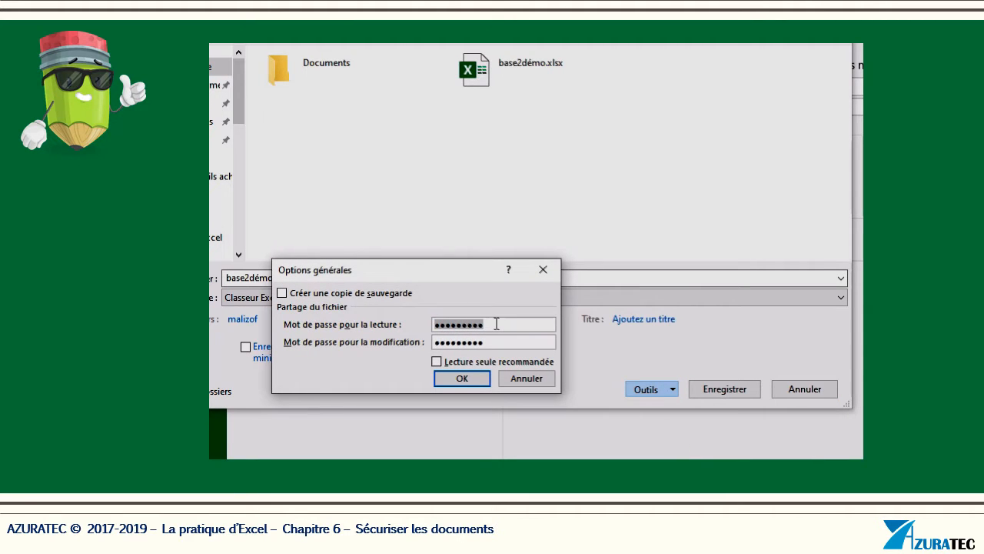
key(Delete)
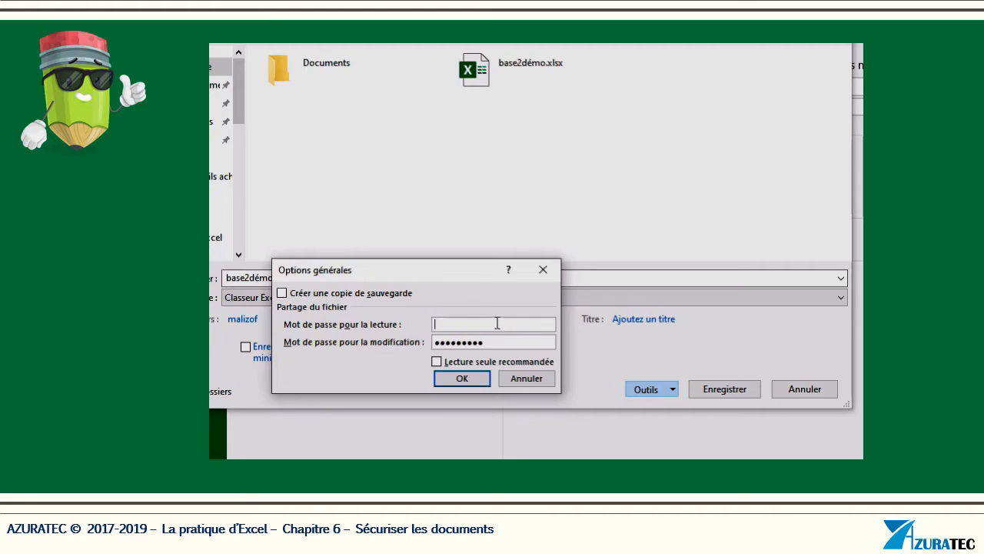
key(BackSpace)
key(BackSpace)
key(BackSpace)
key(BackSpace)
key(BackSpace)
key(BackSpace)
key(BackSpace)
key(BackSpace)
key(BackSpace)
click(478, 383)
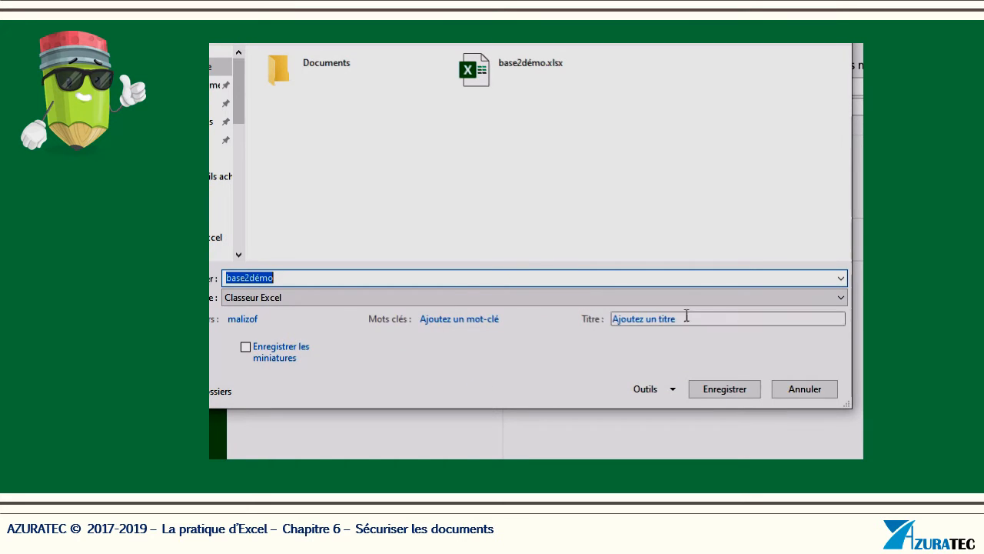
- Save the unprotected workbook, replacing the existing base2démo.xlsx
click(736, 392)
drag(854, 305, 644, 264)
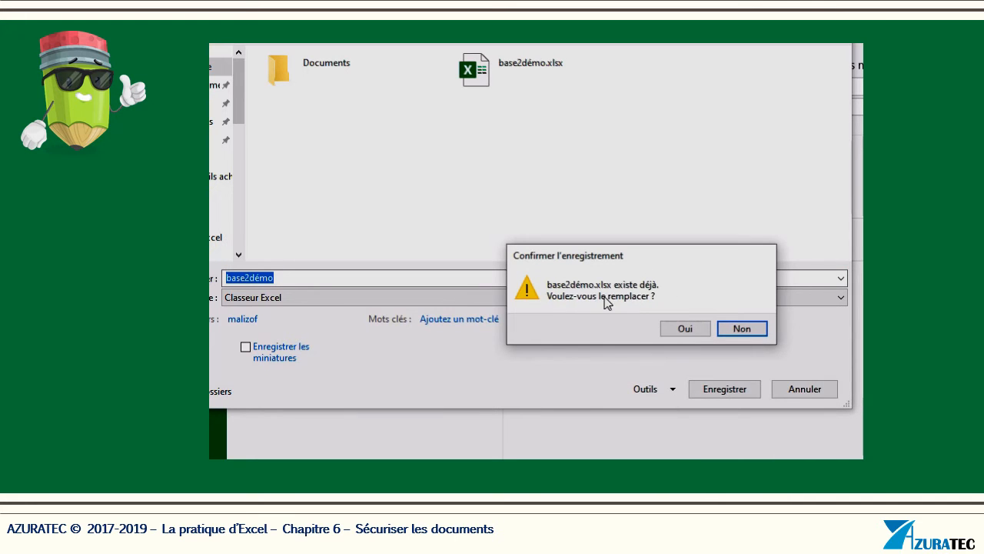
click(691, 330)
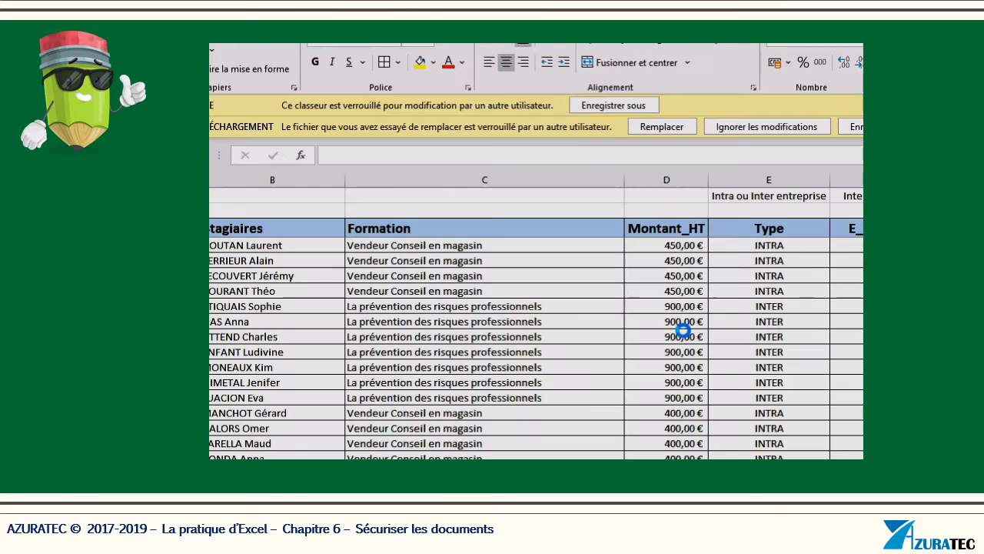